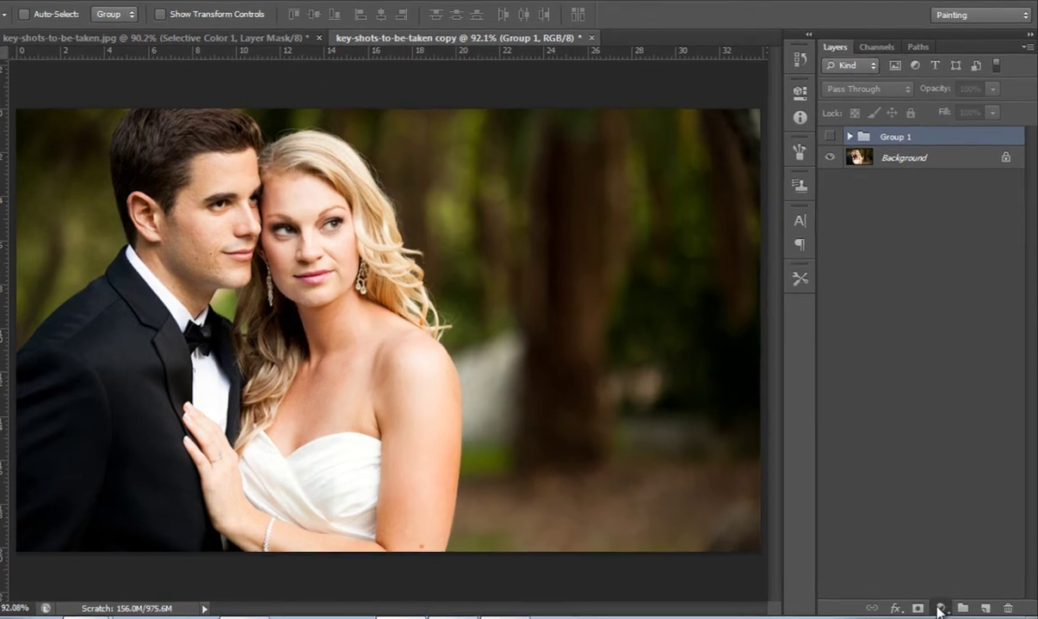
Step: Add a Brightness/Contrast adjustment layer with Contrast dragged down to -50
{"action": "left_click", "coordinate": [940, 609]}
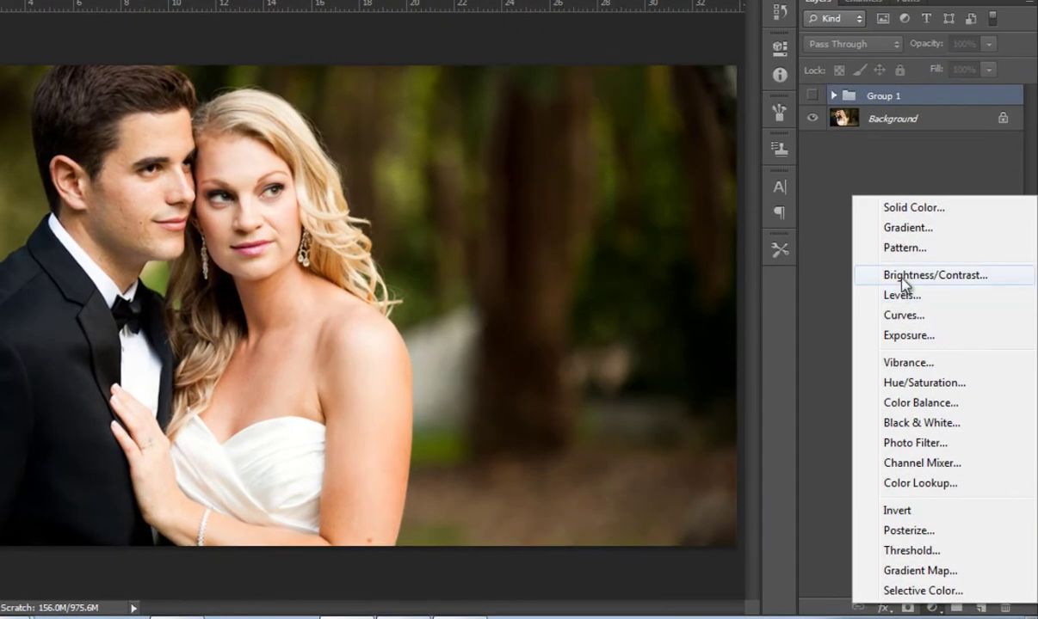
{"action": "left_click", "coordinate": [903, 277]}
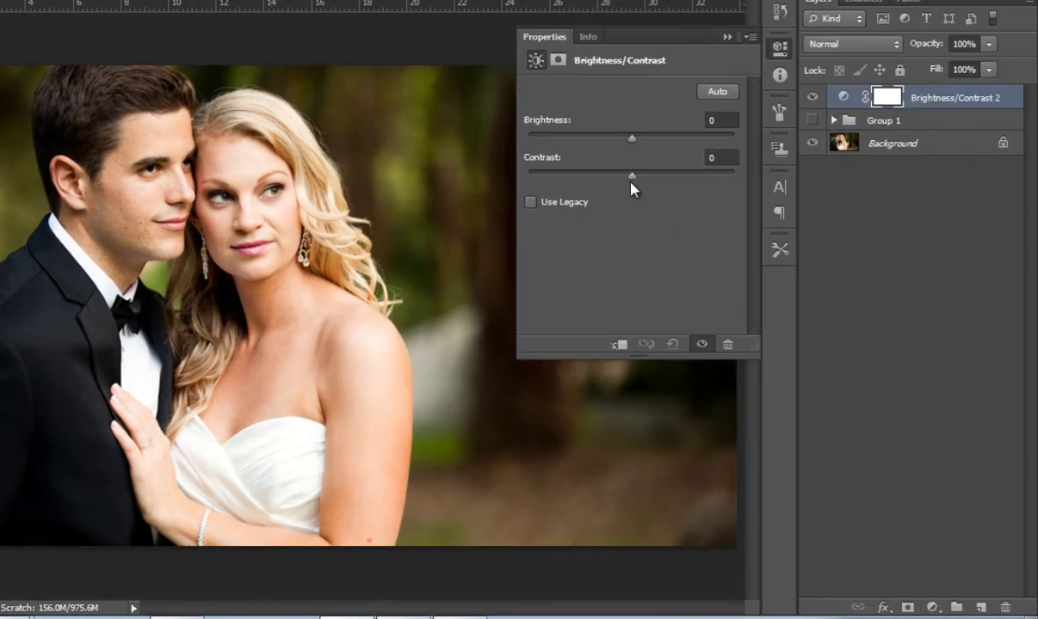
{"action": "left_click_drag", "start_coordinate": [631, 176], "coordinate": [527, 176]}
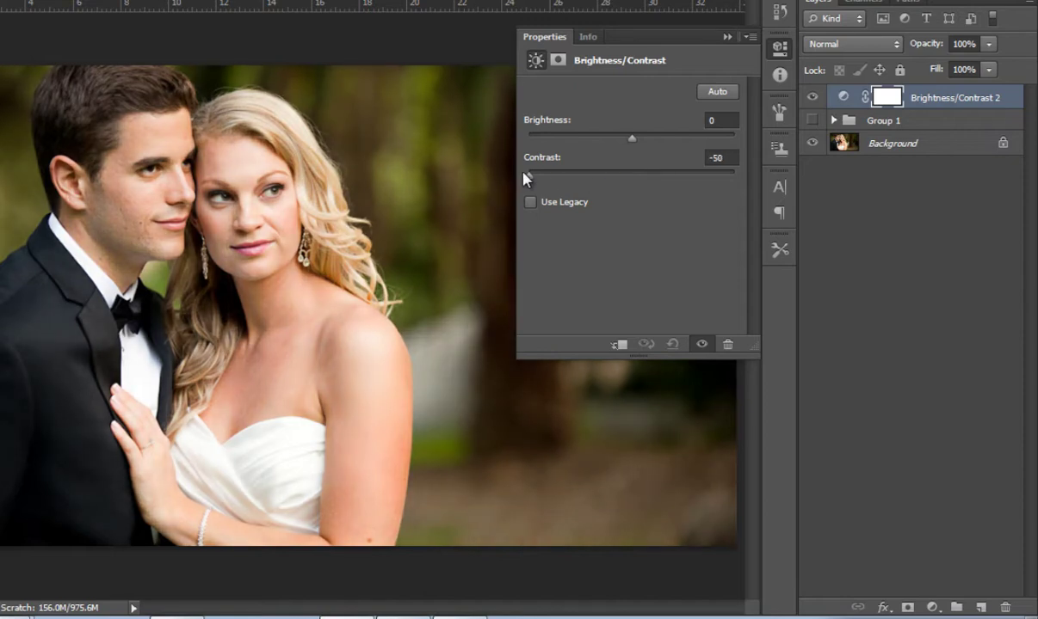
Step: Add a Levels layer with input levels 45–185 and output levels 77–183
{"action": "left_click", "coordinate": [727, 37]}
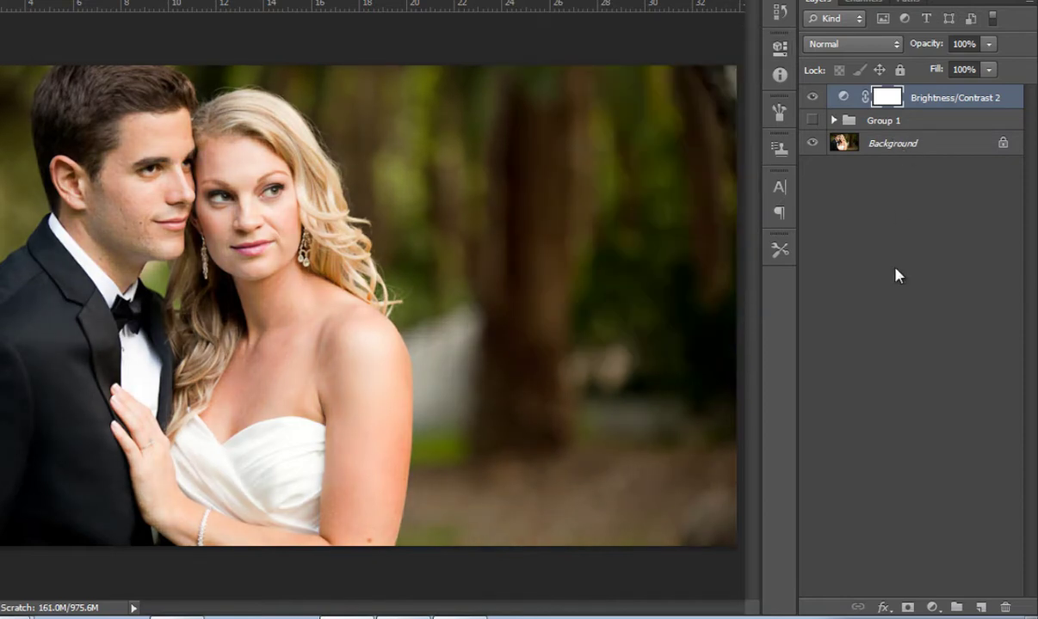
{"action": "left_click", "coordinate": [934, 608]}
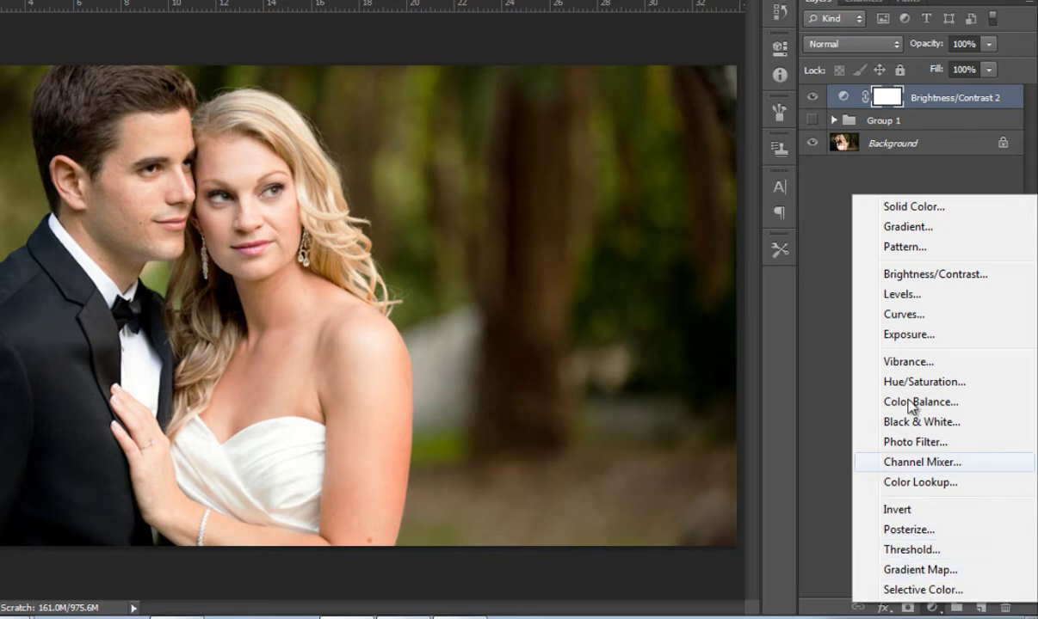
{"action": "left_click", "coordinate": [913, 296]}
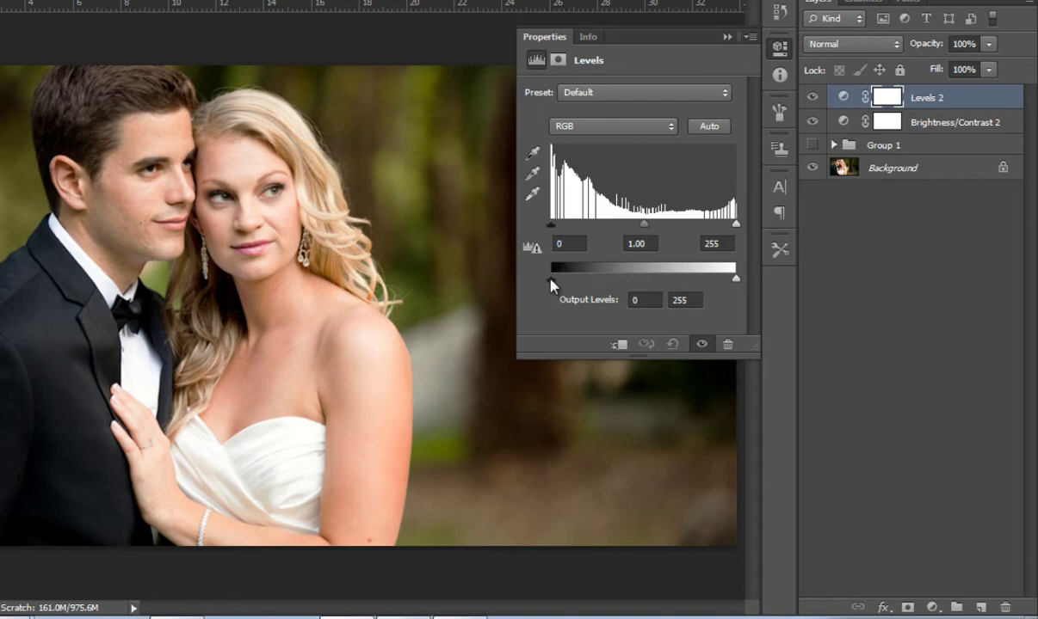
{"action": "left_click_drag", "start_coordinate": [549, 279], "coordinate": [603, 284]}
{"action": "left_click_drag", "start_coordinate": [735, 280], "coordinate": [687, 282]}
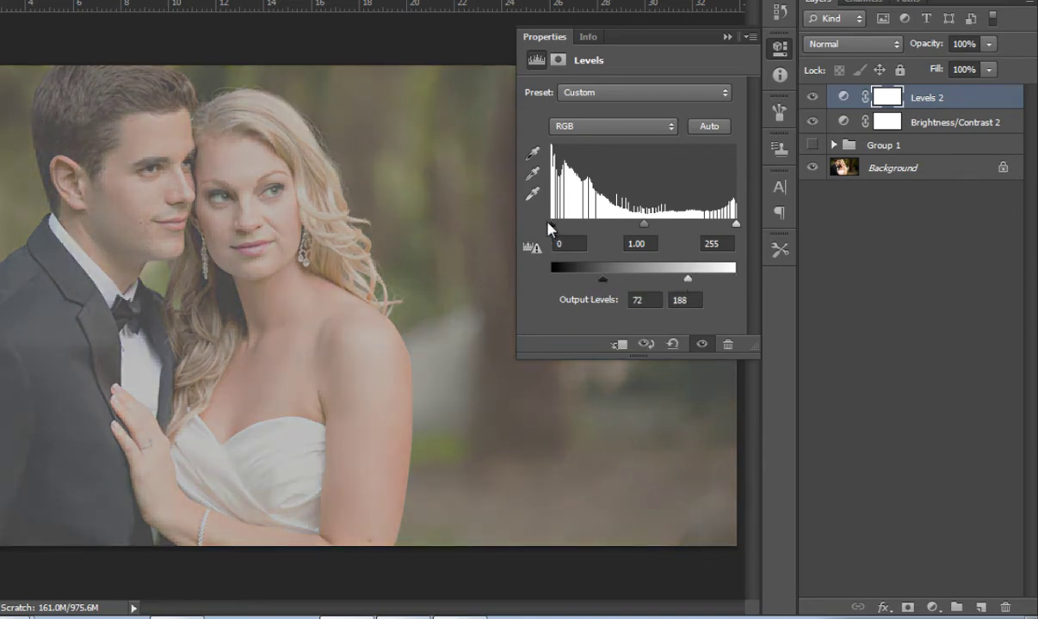
{"action": "left_click_drag", "start_coordinate": [551, 223], "coordinate": [582, 225]}
{"action": "left_click_drag", "start_coordinate": [735, 224], "coordinate": [691, 226]}
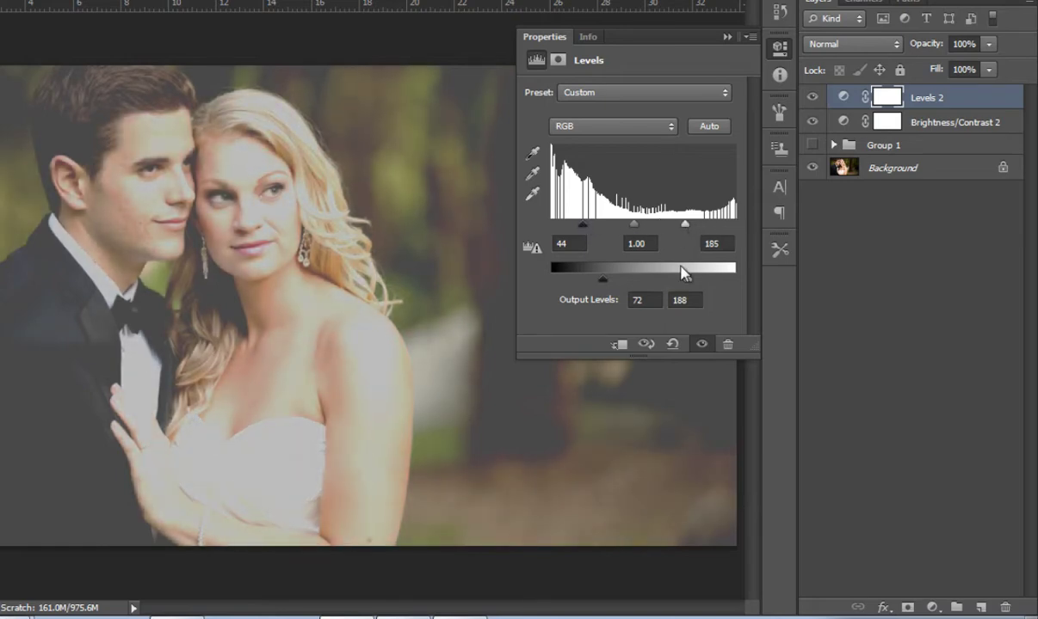
{"action": "left_click_drag", "start_coordinate": [687, 278], "coordinate": [685, 281]}
{"action": "left_click_drag", "start_coordinate": [602, 280], "coordinate": [604, 279]}
{"action": "mouse_move", "coordinate": [581, 228]}
{"action": "left_mouse_down"}
{"action": "mouse_move", "coordinate": [597, 230]}
{"action": "mouse_move", "coordinate": [585, 231]}
{"action": "left_mouse_up"}
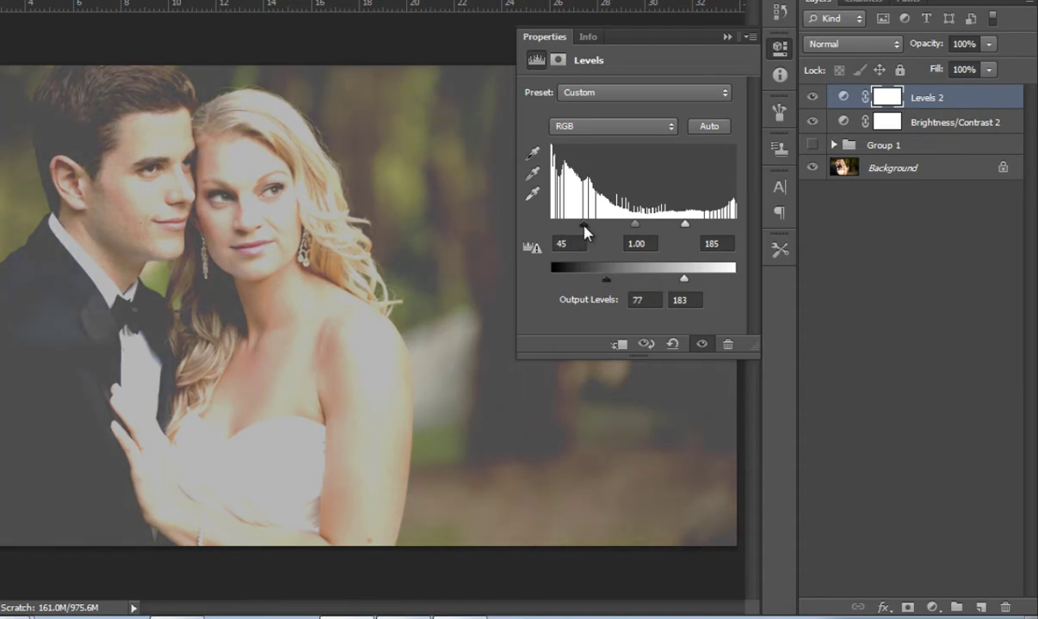
{"action": "left_click", "coordinate": [727, 39]}
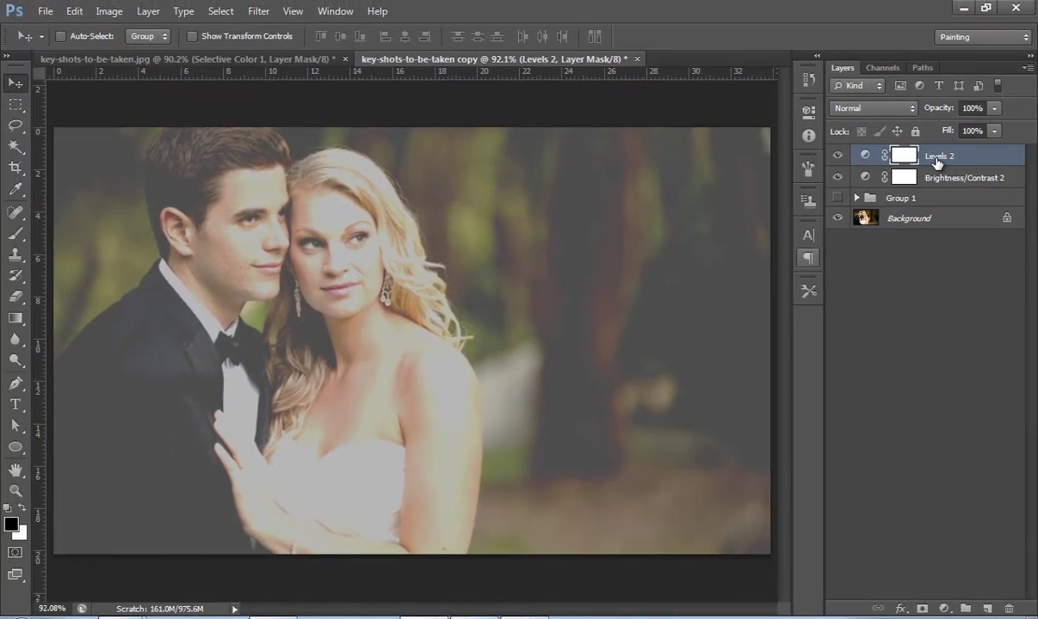
Step: In Levels 2 Blending Options, split the This Layer sliders to 32/74 and 149/214
{"action": "right_click", "coordinate": [932, 140]}
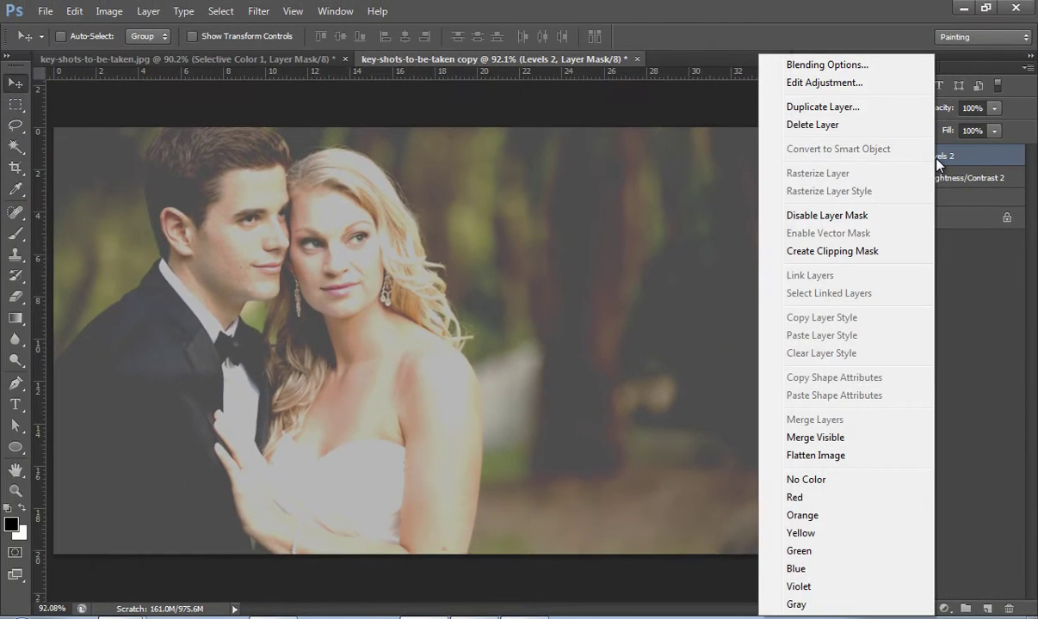
{"action": "left_click", "coordinate": [841, 69]}
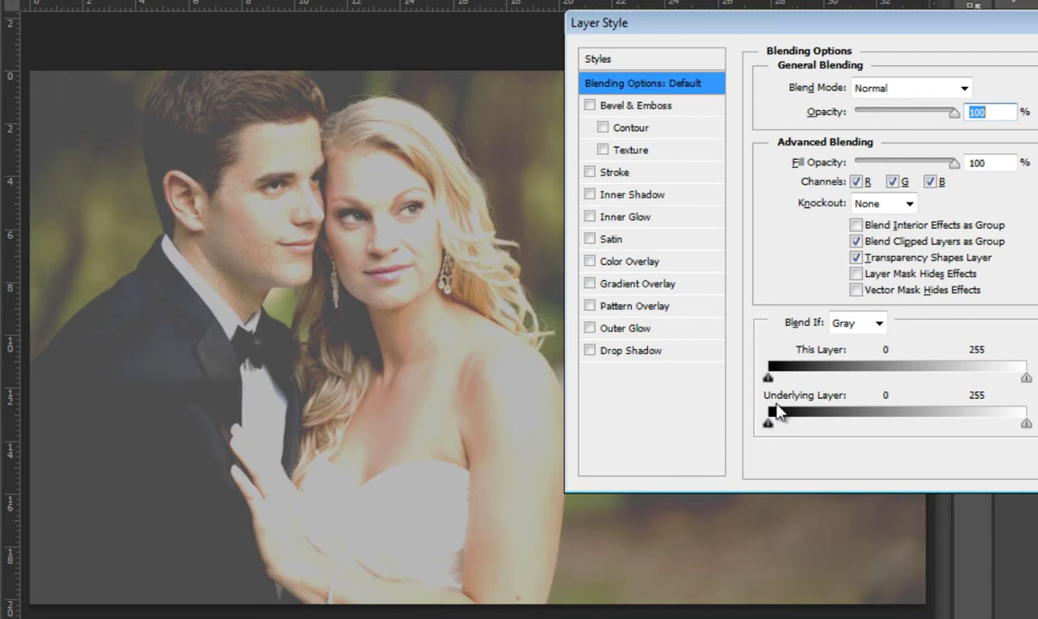
{"action": "key", "text": "alt"}
{"action": "left_click_drag", "start_coordinate": [768, 378], "coordinate": [808, 379]}
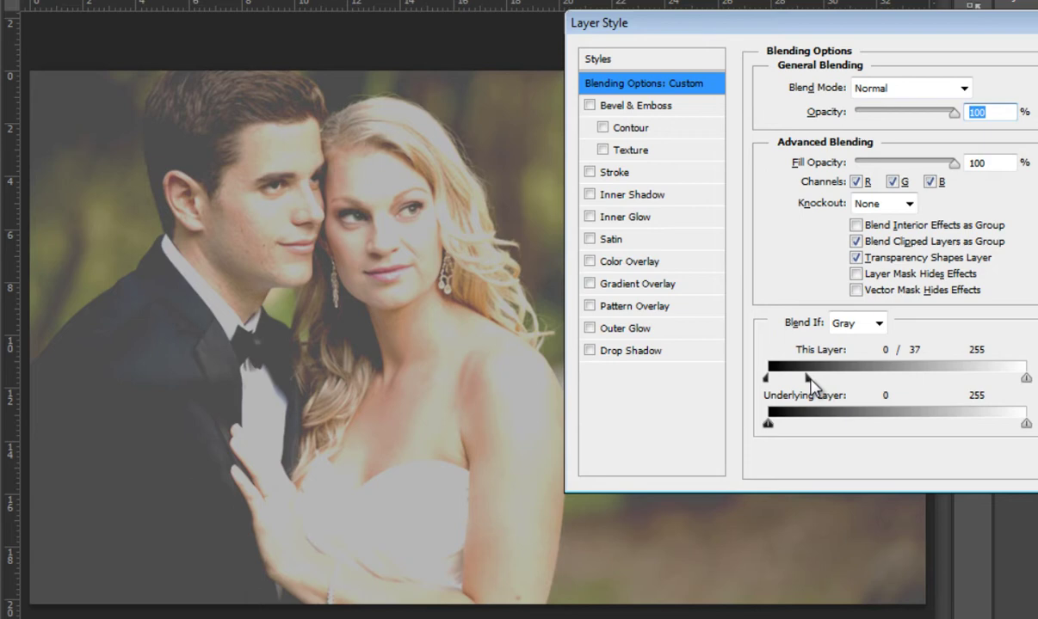
{"action": "mouse_move", "coordinate": [808, 378]}
{"action": "left_mouse_down"}
{"action": "mouse_move", "coordinate": [899, 379]}
{"action": "mouse_move", "coordinate": [824, 387]}
{"action": "mouse_move", "coordinate": [855, 387]}
{"action": "mouse_move", "coordinate": [845, 387]}
{"action": "left_mouse_up"}
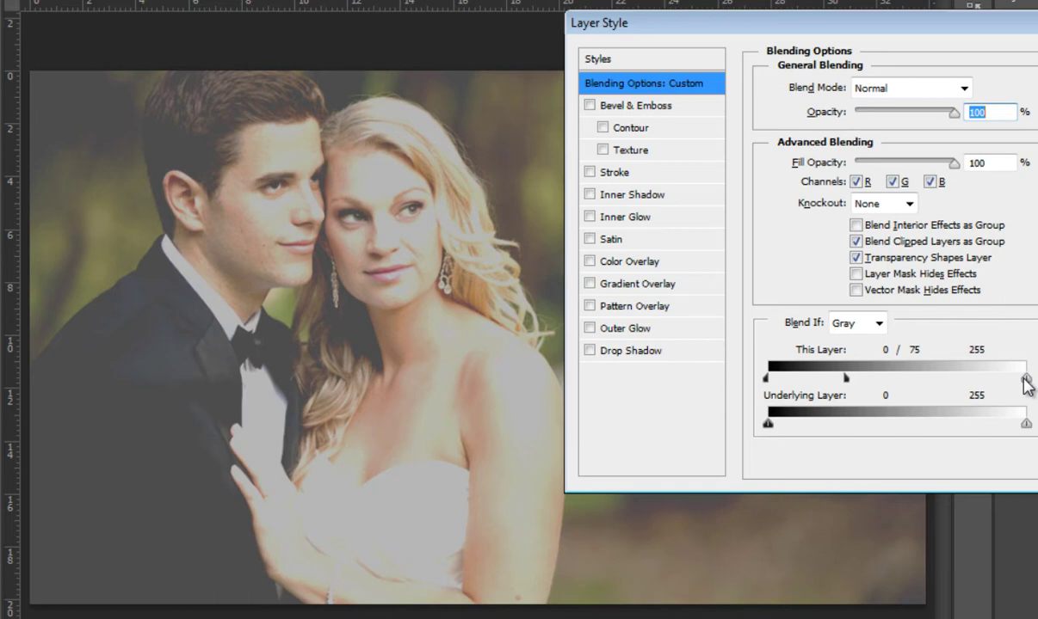
{"action": "left_click_drag", "start_coordinate": [1025, 378], "coordinate": [931, 383]}
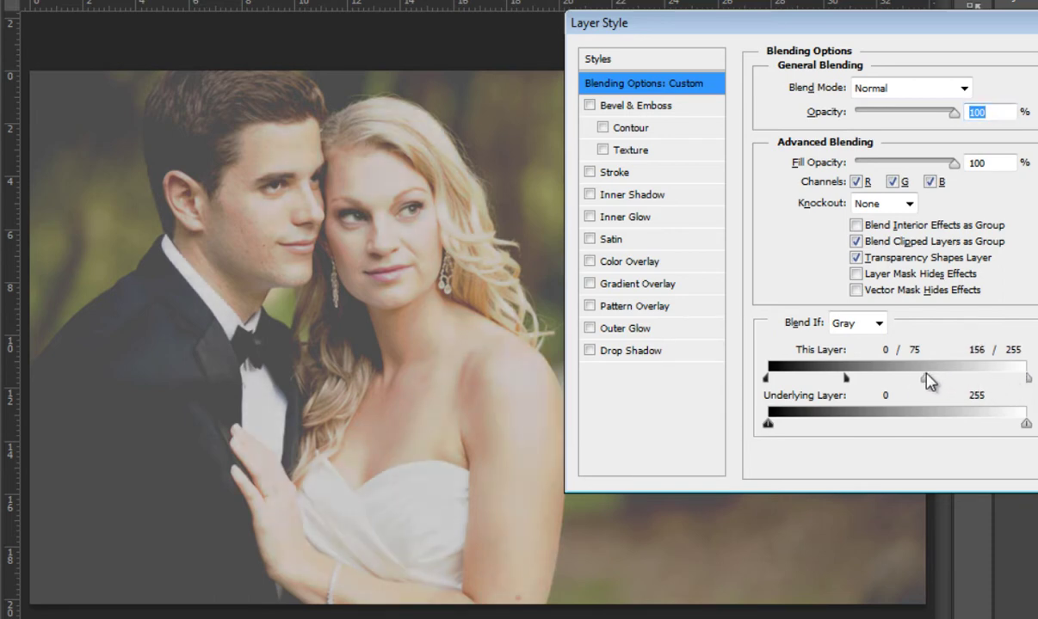
{"action": "mouse_move", "coordinate": [1028, 379]}
{"action": "left_mouse_down"}
{"action": "mouse_move", "coordinate": [925, 385]}
{"action": "mouse_move", "coordinate": [1012, 384]}
{"action": "mouse_move", "coordinate": [947, 393]}
{"action": "mouse_move", "coordinate": [950, 379]}
{"action": "mouse_move", "coordinate": [982, 393]}
{"action": "mouse_move", "coordinate": [919, 383]}
{"action": "left_mouse_up"}
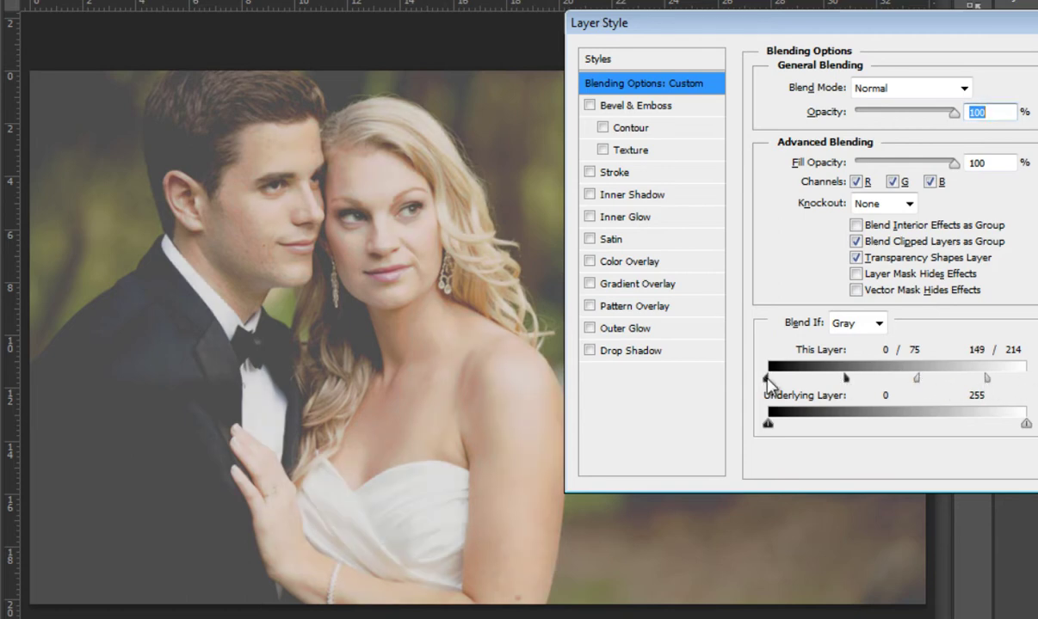
{"action": "mouse_move", "coordinate": [766, 379]}
{"action": "left_mouse_down"}
{"action": "mouse_move", "coordinate": [803, 390]}
{"action": "mouse_move", "coordinate": [865, 384]}
{"action": "mouse_move", "coordinate": [843, 385]}
{"action": "left_mouse_up"}
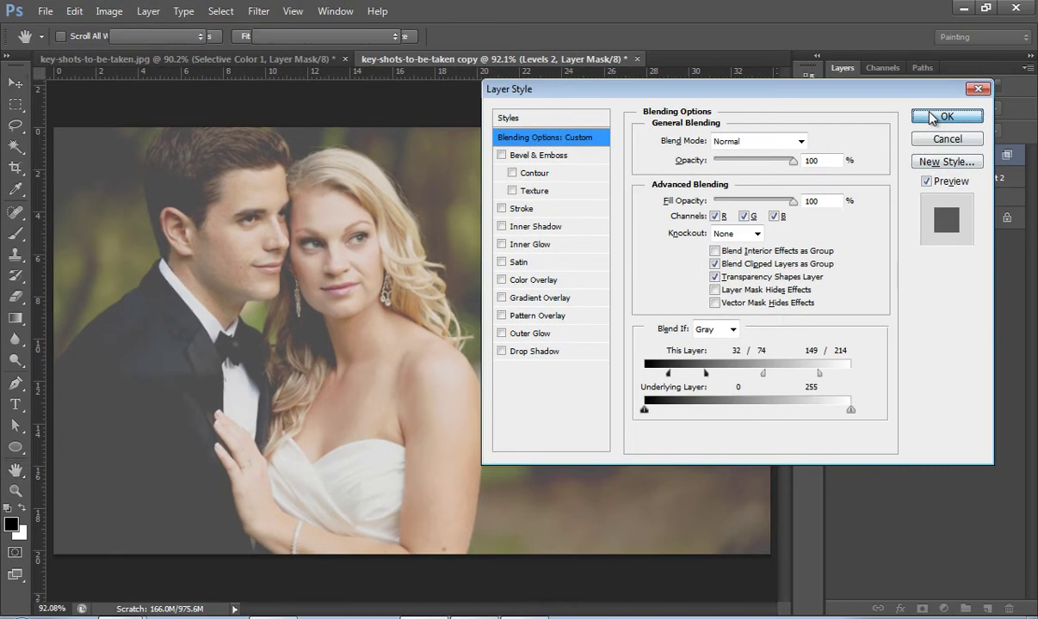
Step: Set Levels 2 to about 82% opacity, then add a Curves layer lifting the Blue channel's shadows
{"action": "left_click", "coordinate": [970, 105]}
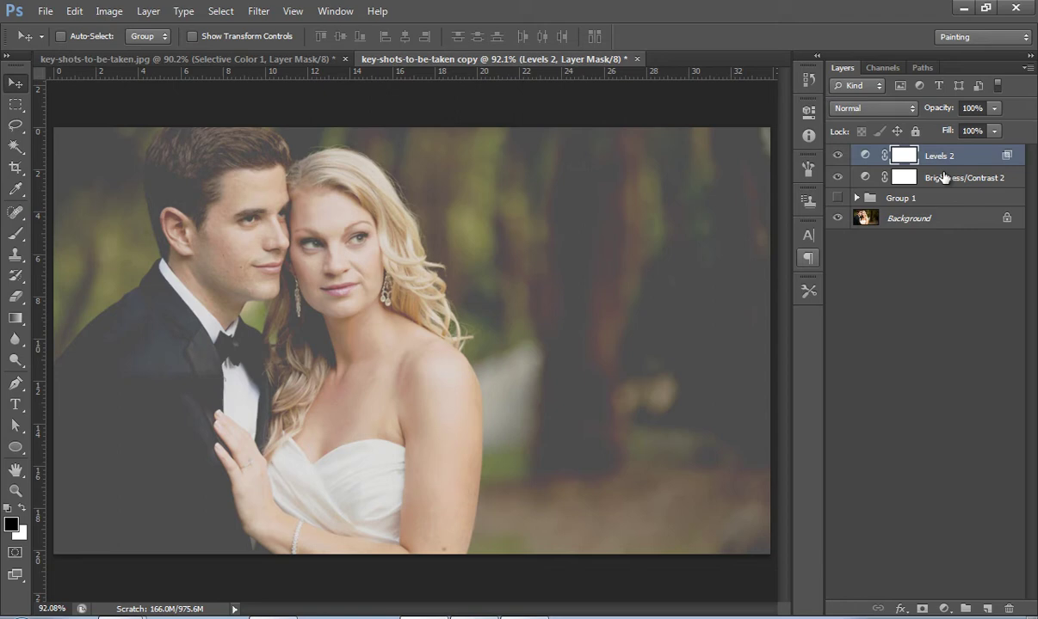
{"action": "left_click_drag", "start_coordinate": [938, 116], "coordinate": [922, 114]}
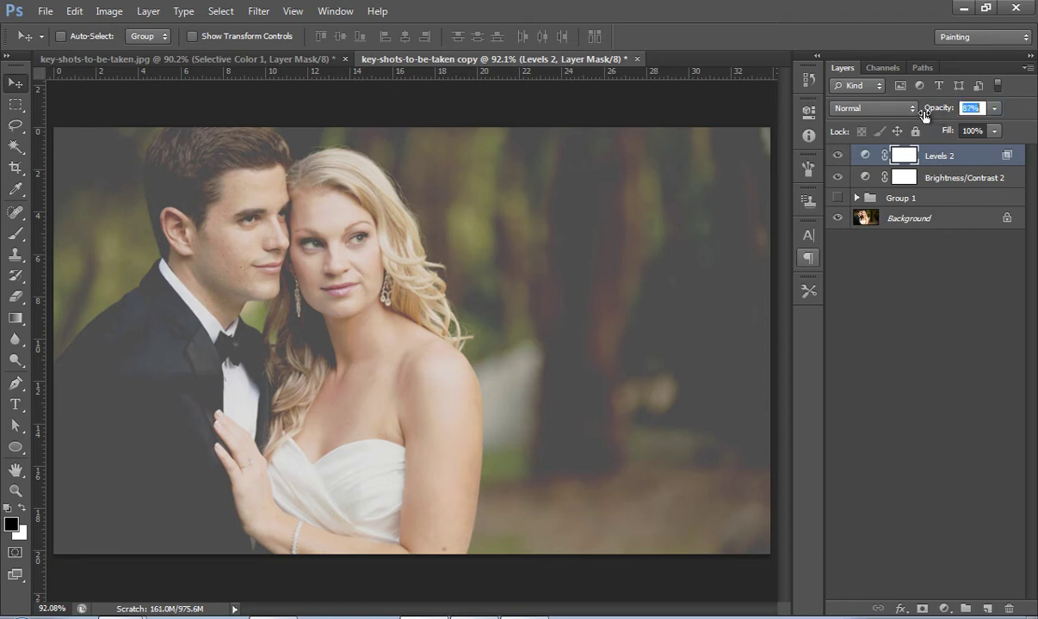
{"action": "left_click", "coordinate": [944, 608]}
{"action": "left_click", "coordinate": [943, 352]}
{"action": "left_click", "coordinate": [668, 172]}
{"action": "left_click", "coordinate": [634, 234]}
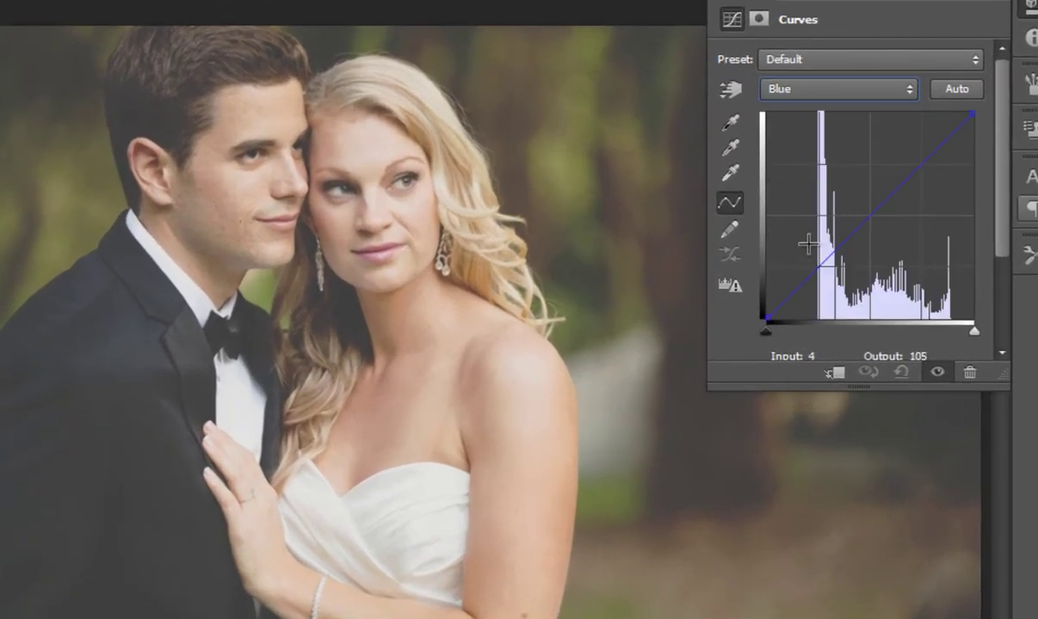
{"action": "left_click", "coordinate": [870, 218]}
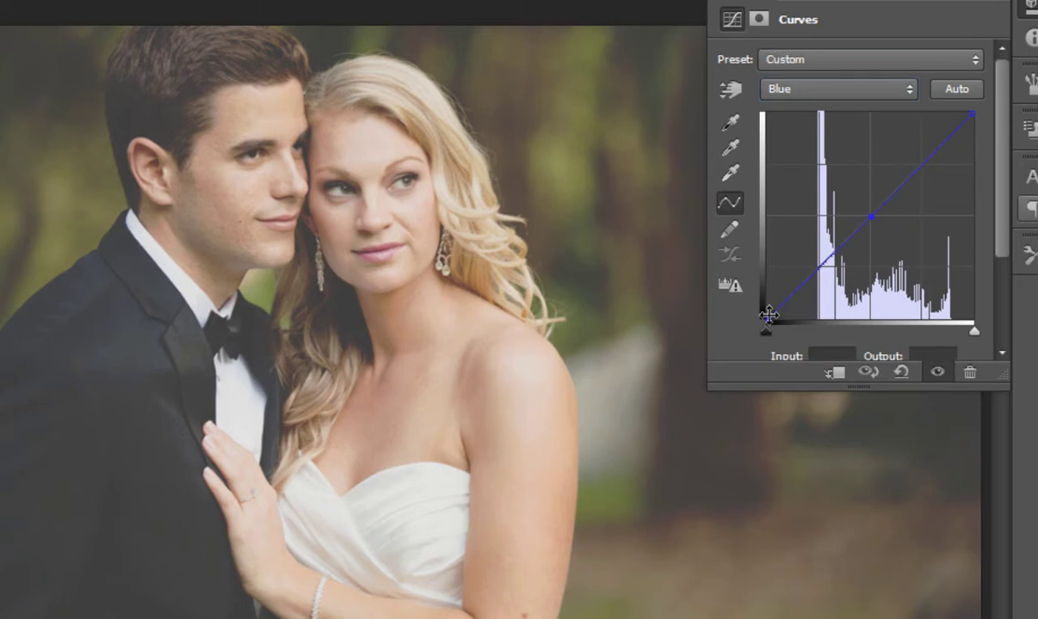
{"action": "left_click_drag", "start_coordinate": [768, 319], "coordinate": [762, 265]}
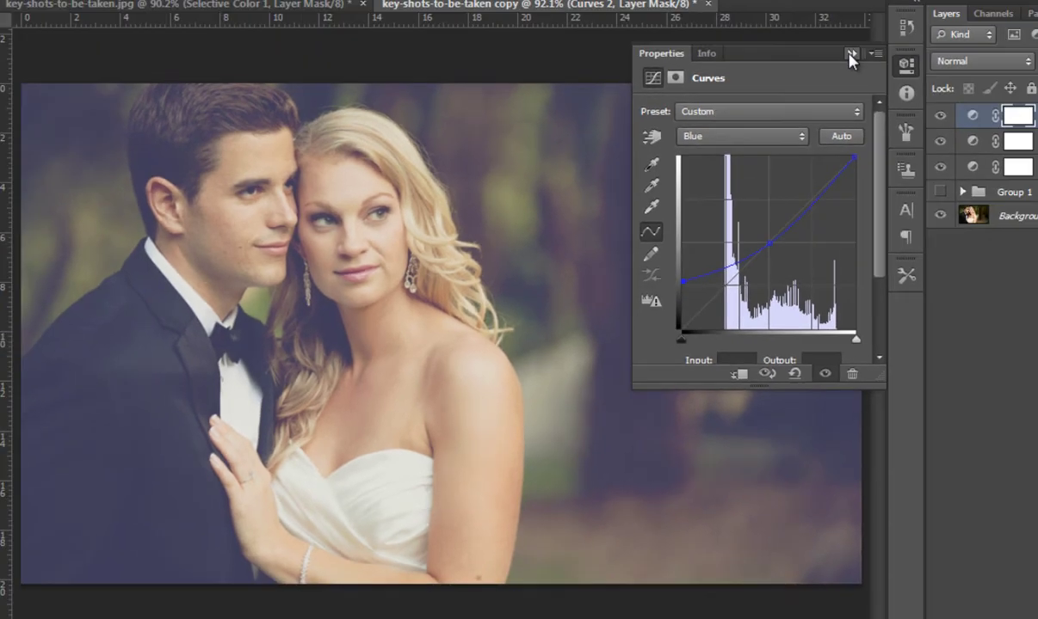
{"action": "left_click", "coordinate": [989, 0]}
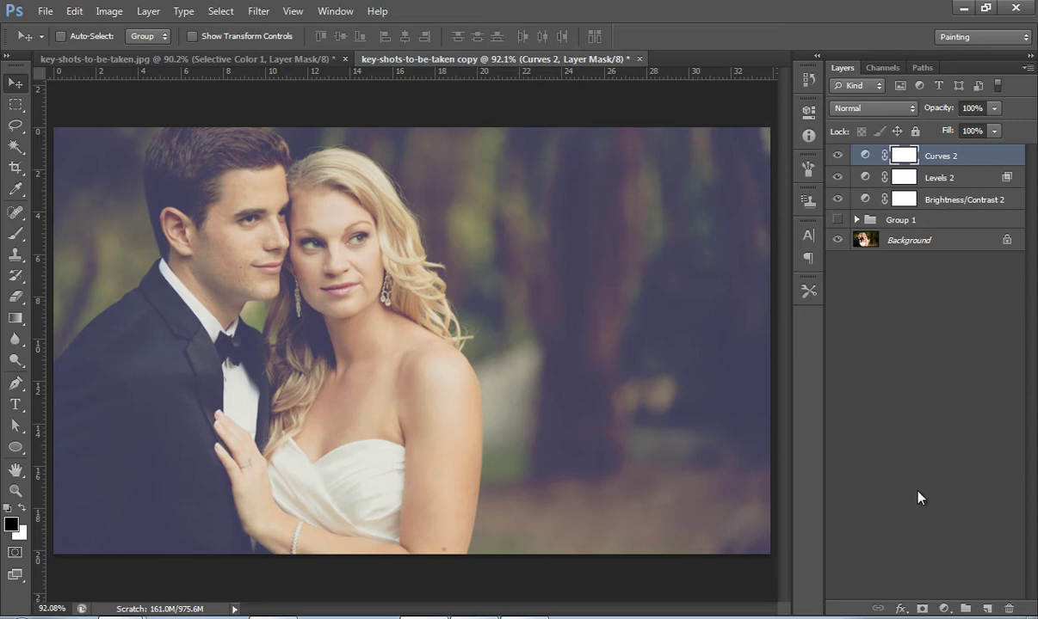
Step: Add a Color Balance layer with midtones Red +13, Magenta–Green 0 and Blue +40
{"action": "left_click", "coordinate": [944, 609]}
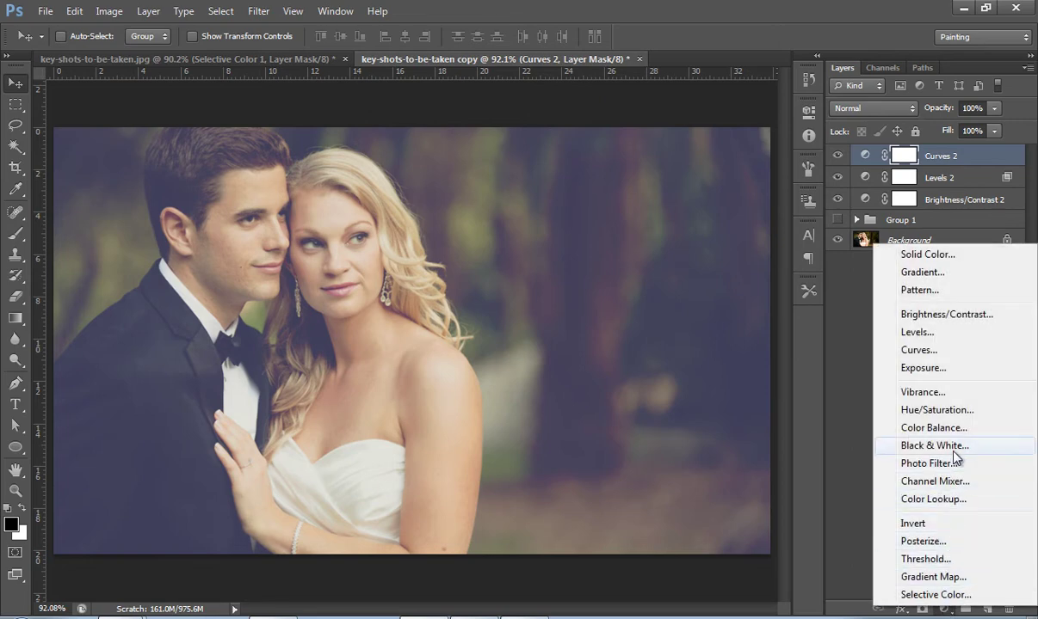
{"action": "left_click", "coordinate": [936, 427]}
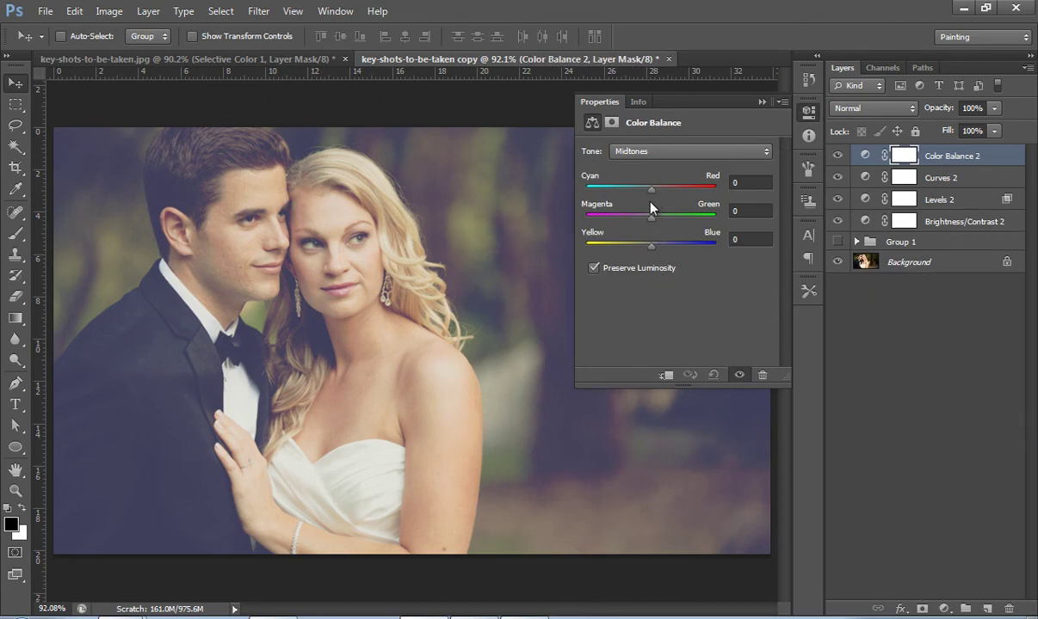
{"action": "mouse_move", "coordinate": [651, 188]}
{"action": "left_mouse_down"}
{"action": "mouse_move", "coordinate": [663, 195]}
{"action": "mouse_move", "coordinate": [646, 196]}
{"action": "mouse_move", "coordinate": [665, 191]}
{"action": "mouse_move", "coordinate": [645, 224]}
{"action": "mouse_move", "coordinate": [663, 248]}
{"action": "left_mouse_up"}
{"action": "left_click", "coordinate": [749, 210]}
{"action": "type", "text": "0"}
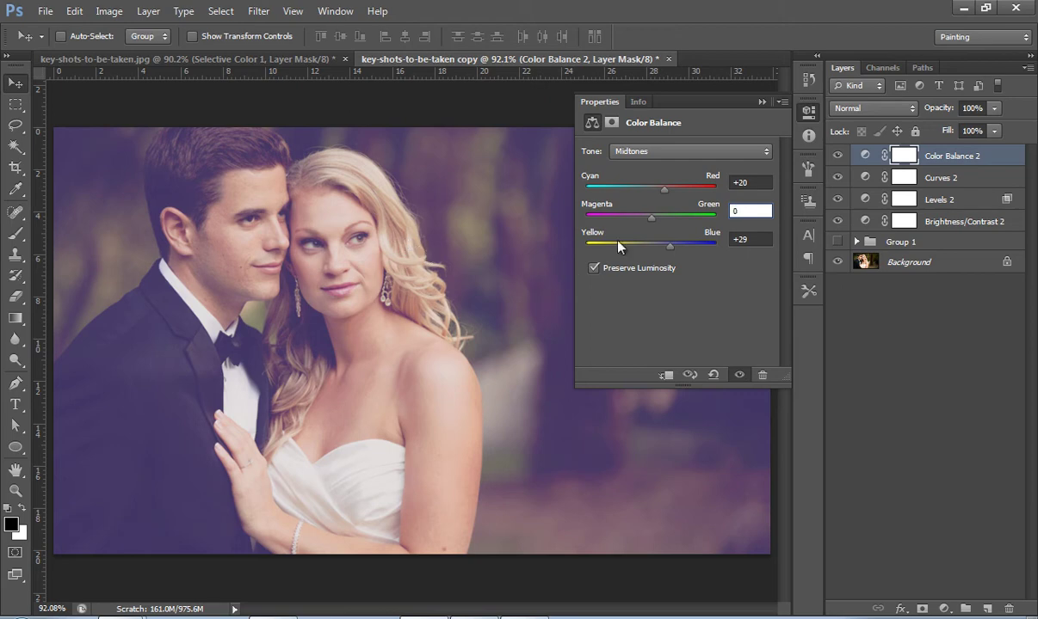
{"action": "left_click_drag", "start_coordinate": [661, 191], "coordinate": [661, 199]}
{"action": "left_click_drag", "start_coordinate": [676, 251], "coordinate": [679, 253]}
Step: Toggle all adjustment layers off and back on to compare with the original
{"action": "left_click", "coordinate": [761, 101]}
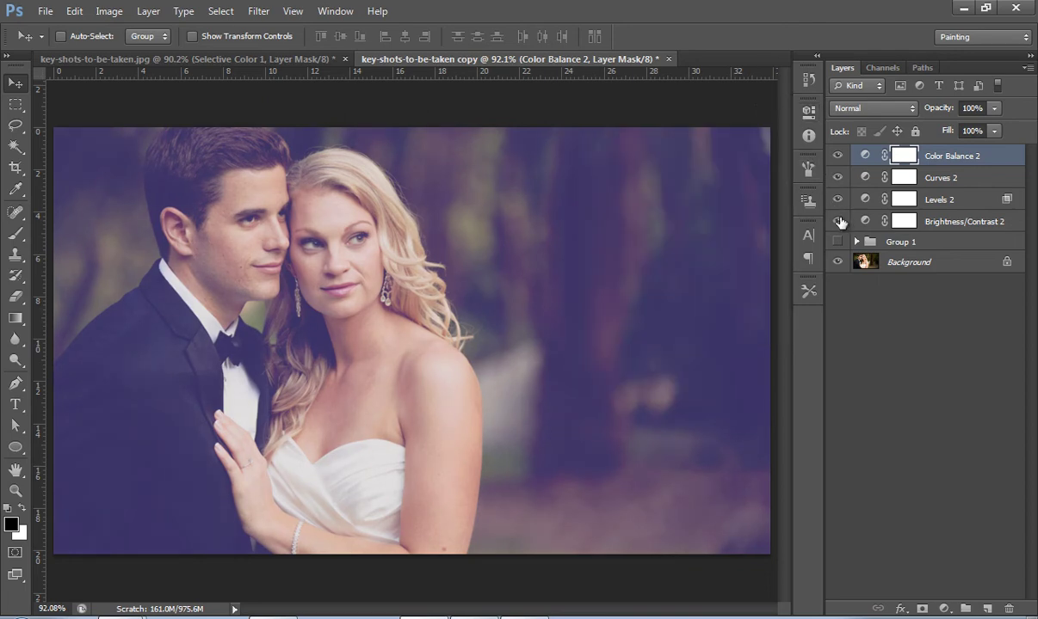
{"action": "mouse_move", "coordinate": [837, 221]}
{"action": "left_mouse_down"}
{"action": "mouse_move", "coordinate": [837, 162]}
{"action": "mouse_move", "coordinate": [837, 222]}
{"action": "left_mouse_up"}
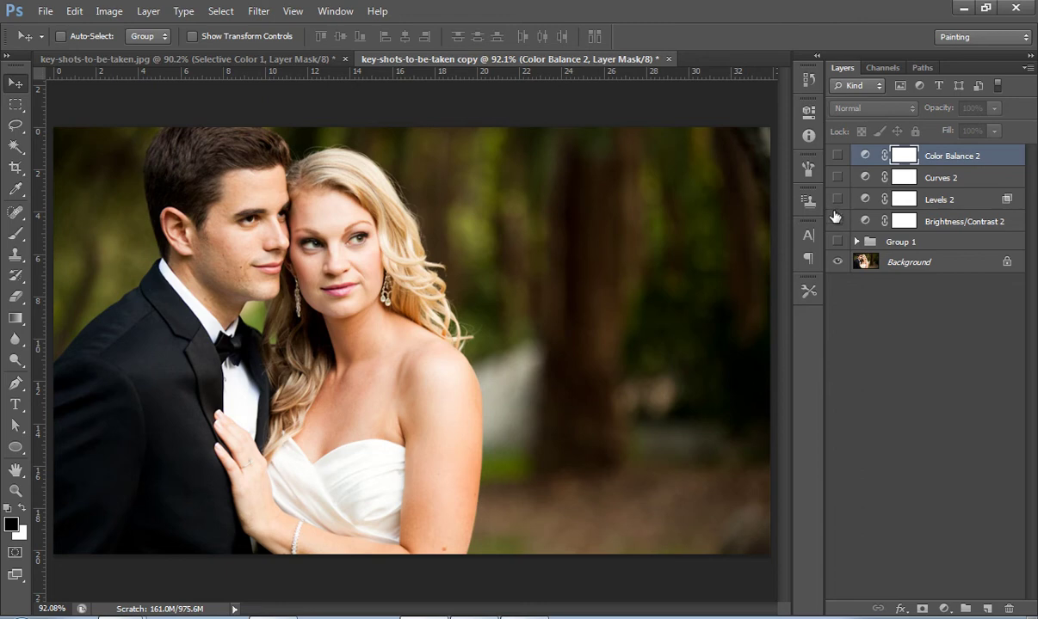
{"action": "left_click", "coordinate": [837, 156]}
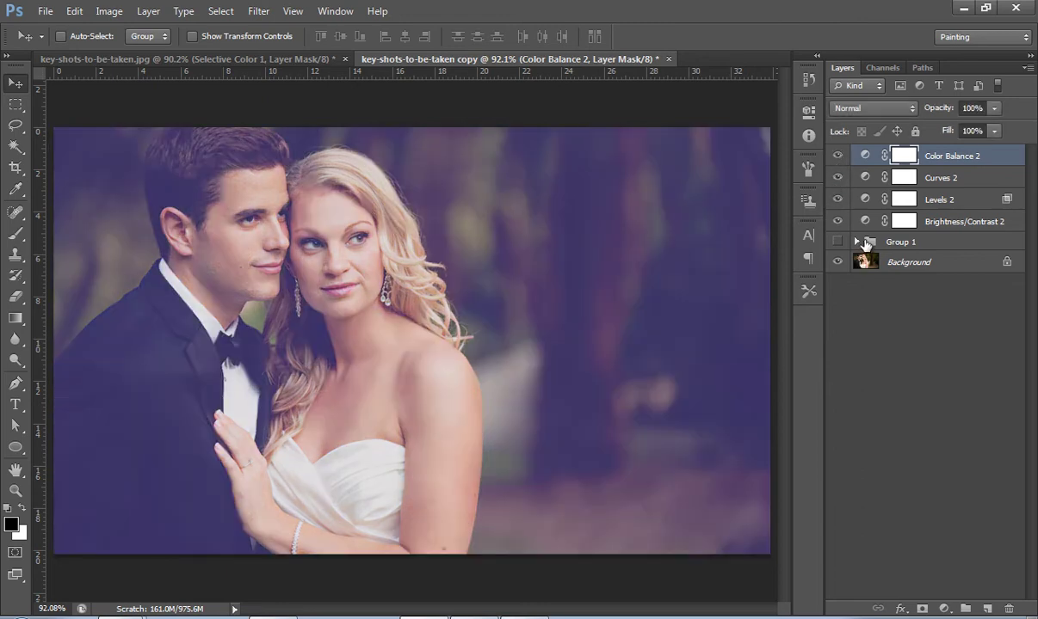
Step: Add a Selective Color layer setting Reds to Cyan +100, Magenta -33, Yellow 0, Black +26
{"action": "left_click", "coordinate": [943, 608]}
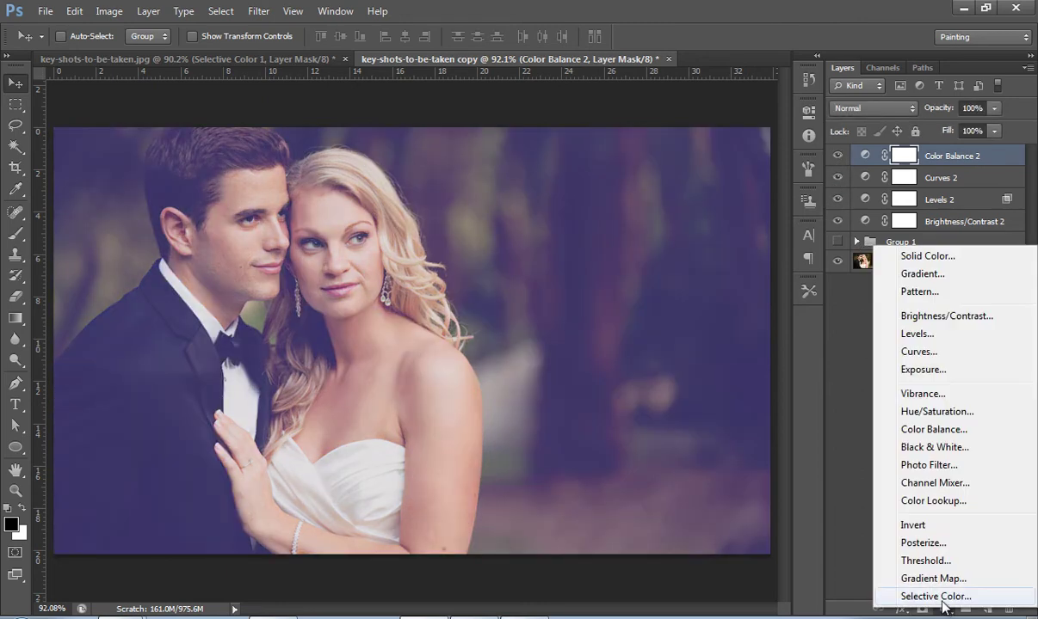
{"action": "left_click", "coordinate": [940, 598]}
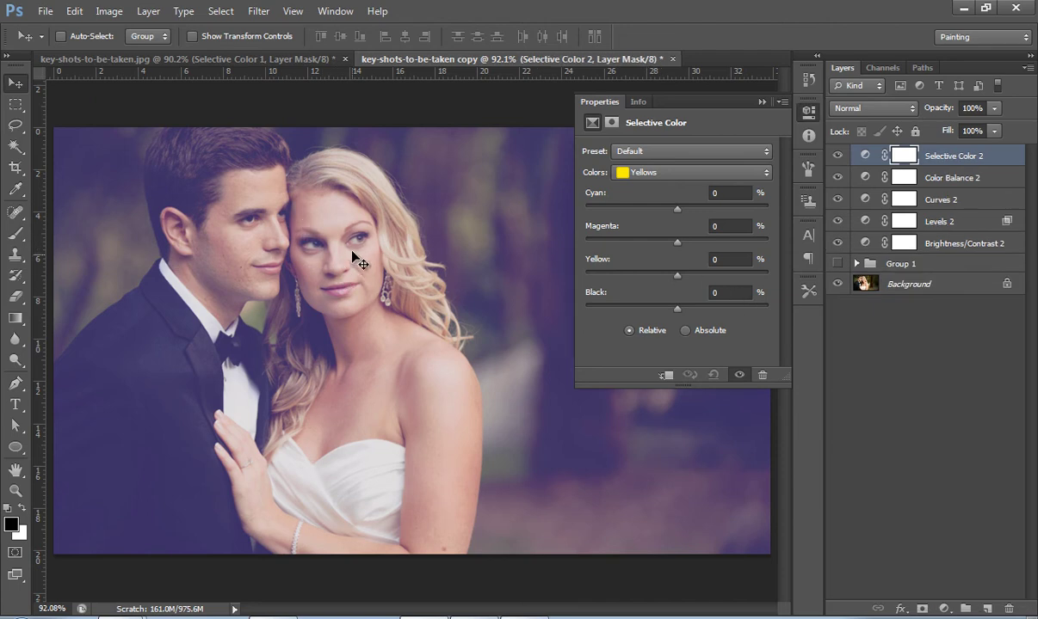
{"action": "left_click", "coordinate": [656, 175]}
{"action": "left_click", "coordinate": [656, 191]}
{"action": "left_click_drag", "start_coordinate": [678, 209], "coordinate": [725, 211]}
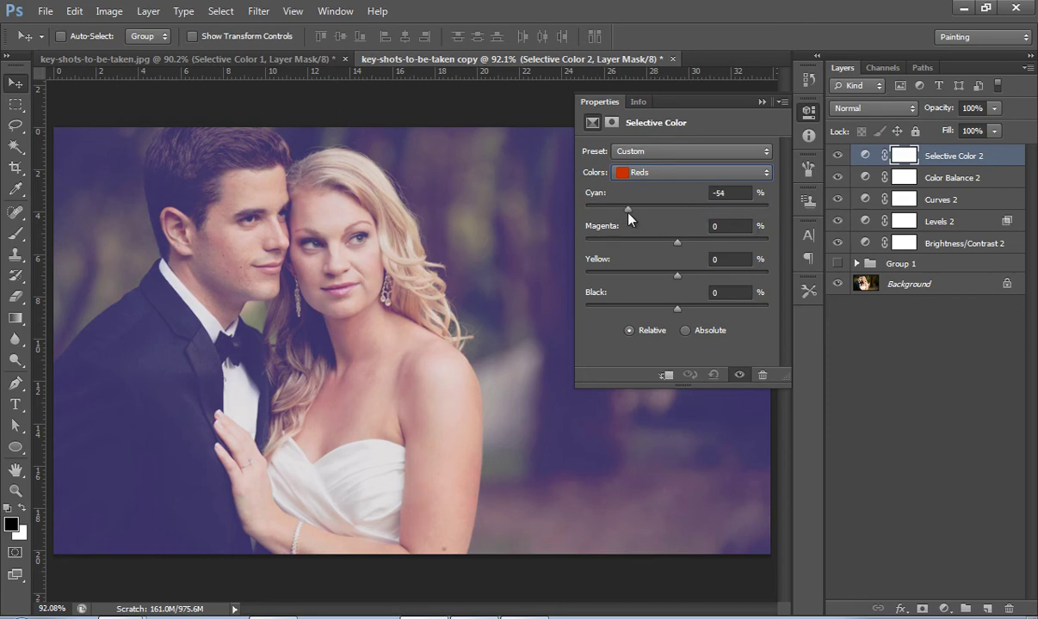
{"action": "left_click_drag", "start_coordinate": [756, 212], "coordinate": [774, 214]}
{"action": "left_click_drag", "start_coordinate": [677, 310], "coordinate": [711, 310]}
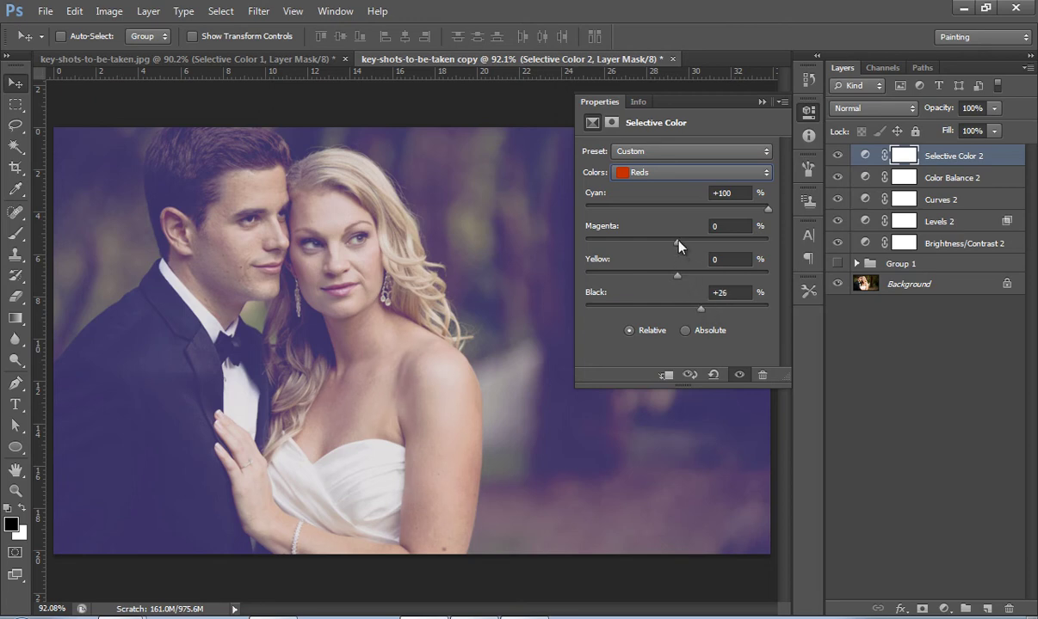
{"action": "mouse_move", "coordinate": [679, 244]}
{"action": "left_mouse_down"}
{"action": "mouse_move", "coordinate": [710, 248]}
{"action": "mouse_move", "coordinate": [620, 247]}
{"action": "mouse_move", "coordinate": [647, 255]}
{"action": "left_mouse_up"}
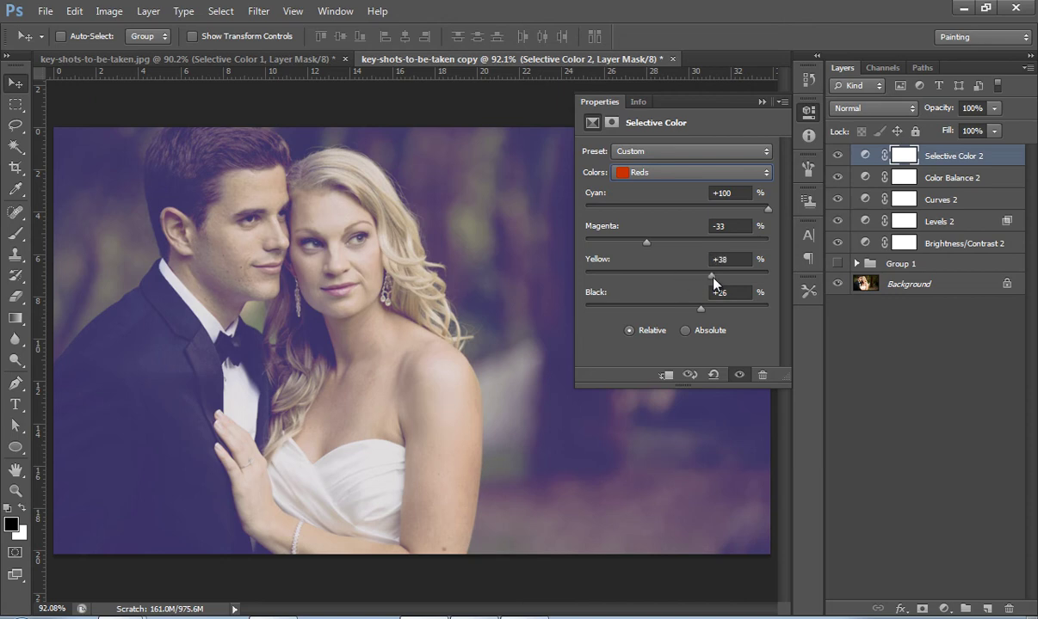
{"action": "mouse_move", "coordinate": [712, 276]}
{"action": "left_mouse_down"}
{"action": "mouse_move", "coordinate": [653, 291]}
{"action": "mouse_move", "coordinate": [676, 276]}
{"action": "left_mouse_up"}
Step: Hide all five adjustment layers and bring them back to compare
{"action": "left_click", "coordinate": [761, 102]}
{"action": "mouse_move", "coordinate": [837, 242]}
{"action": "left_mouse_down"}
{"action": "mouse_move", "coordinate": [836, 164]}
{"action": "mouse_move", "coordinate": [837, 243]}
{"action": "left_mouse_up"}
{"action": "left_click", "coordinate": [835, 160]}
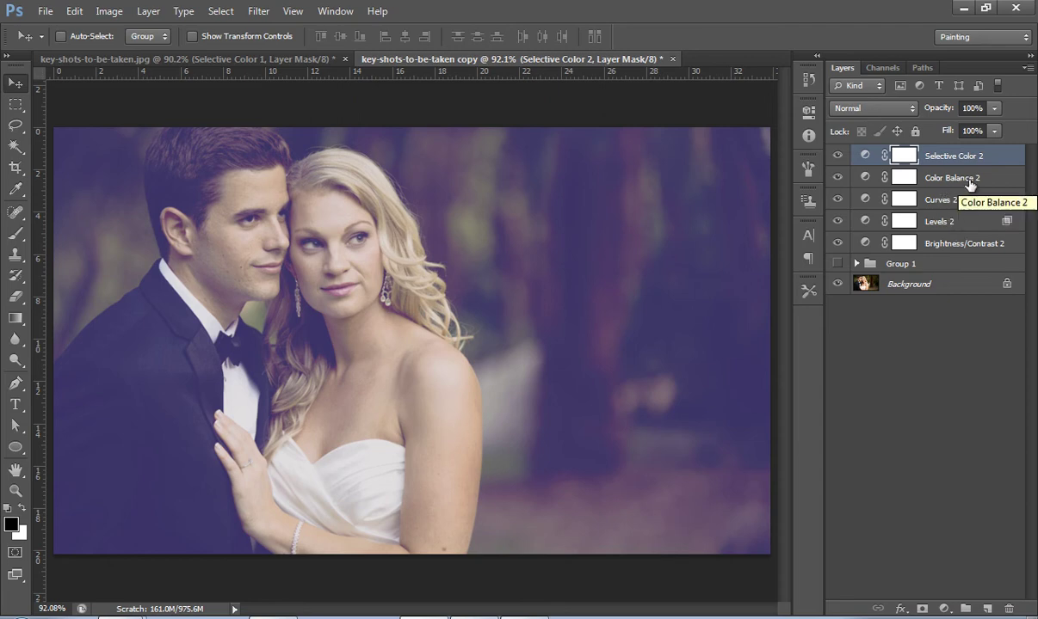
Step: Lower Curves 2 to about 60% opacity and Levels 2 to 61%
{"action": "left_click", "coordinate": [964, 203]}
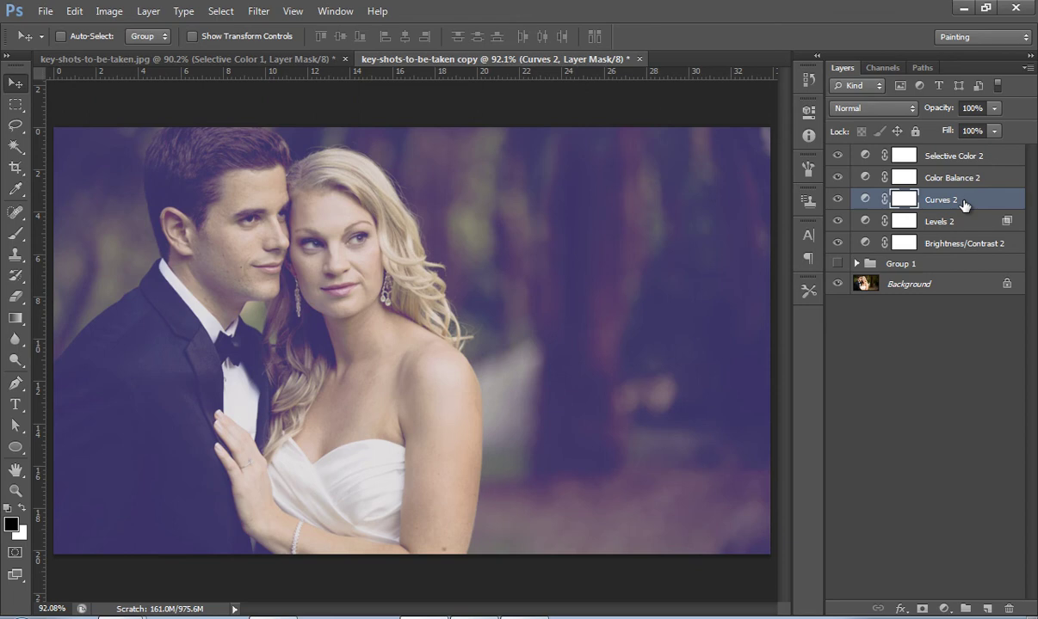
{"action": "mouse_move", "coordinate": [929, 108]}
{"action": "left_mouse_down"}
{"action": "mouse_move", "coordinate": [769, 108]}
{"action": "mouse_move", "coordinate": [965, 110]}
{"action": "left_mouse_up"}
{"action": "left_click", "coordinate": [901, 218]}
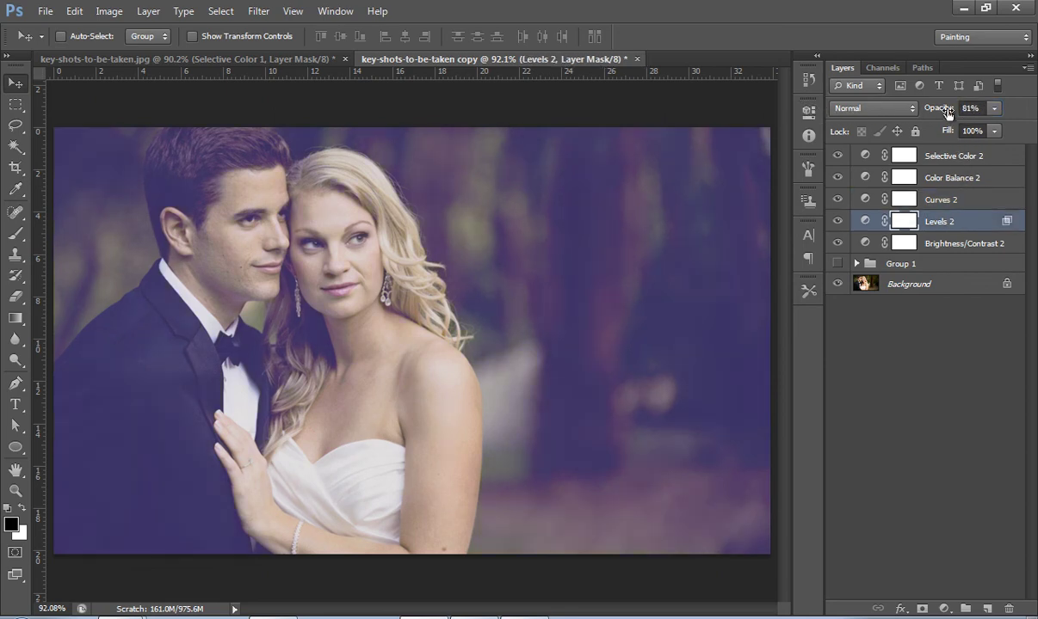
{"action": "left_click_drag", "start_coordinate": [946, 111], "coordinate": [930, 114]}
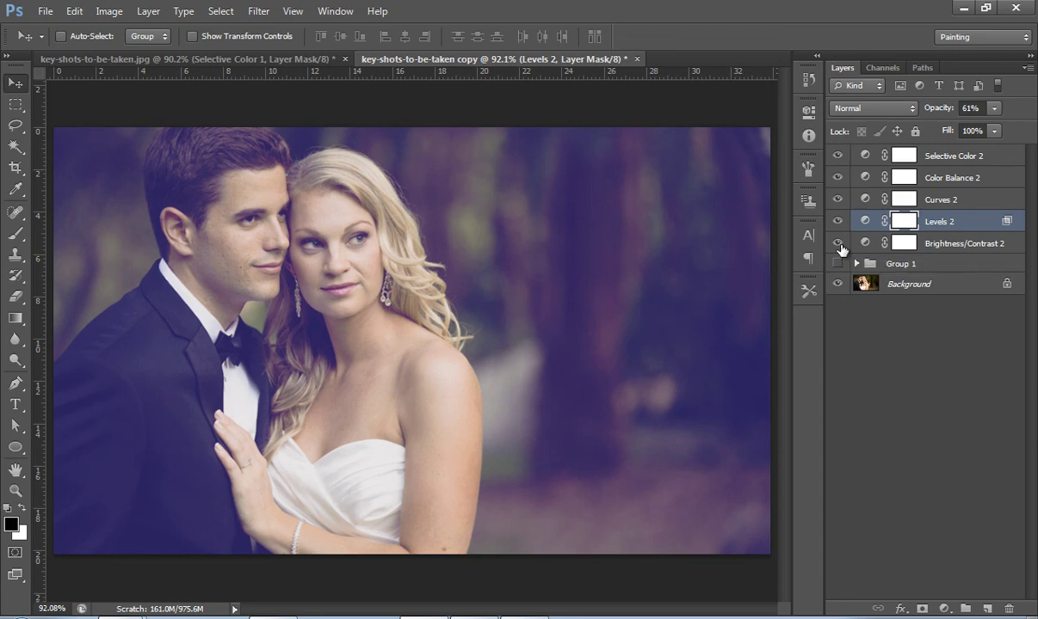
Step: Toggle the adjustment layers off and on to compare, then select Group 1
{"action": "left_click_drag", "start_coordinate": [837, 156], "coordinate": [837, 243]}
{"action": "left_click_drag", "start_coordinate": [838, 158], "coordinate": [838, 243]}
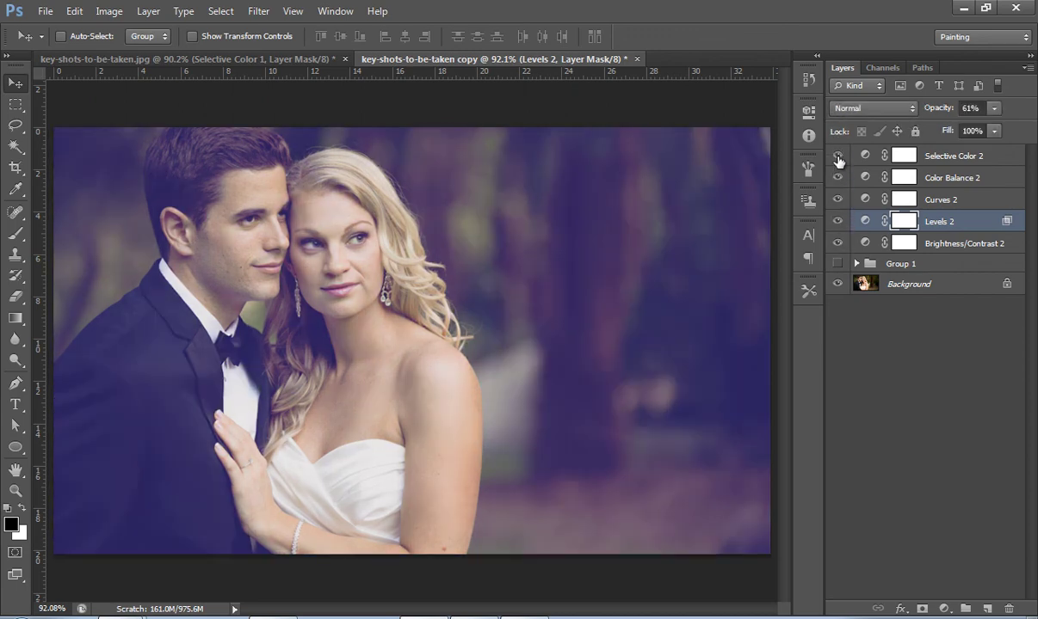
{"action": "left_click", "coordinate": [951, 266]}
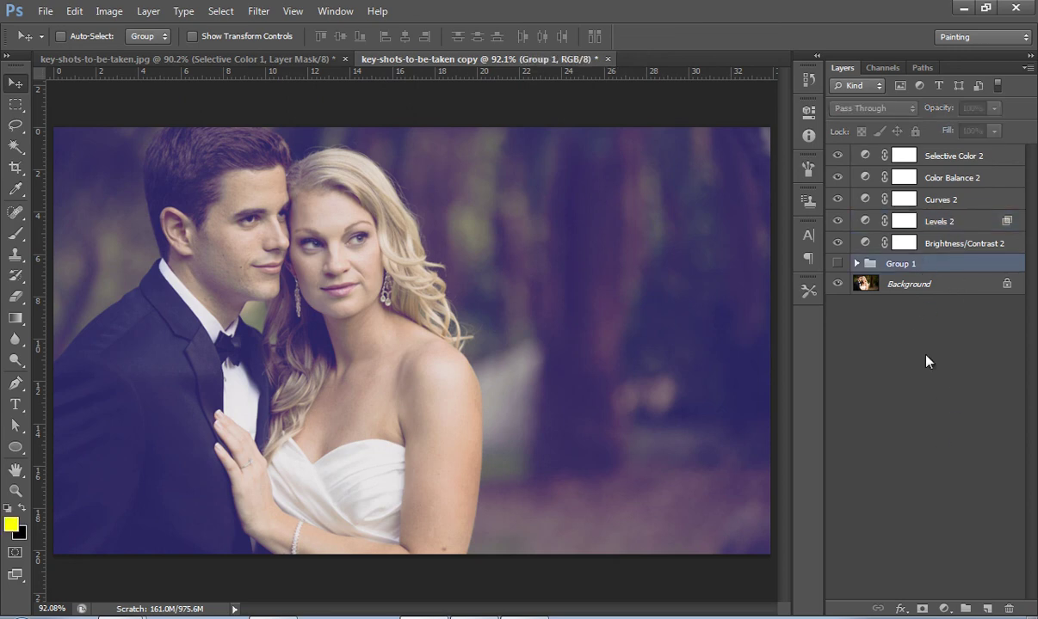
Step: Add a Black, White Gradient Map layer for violet monochrome and toggle it to compare
{"action": "left_click", "coordinate": [944, 609]}
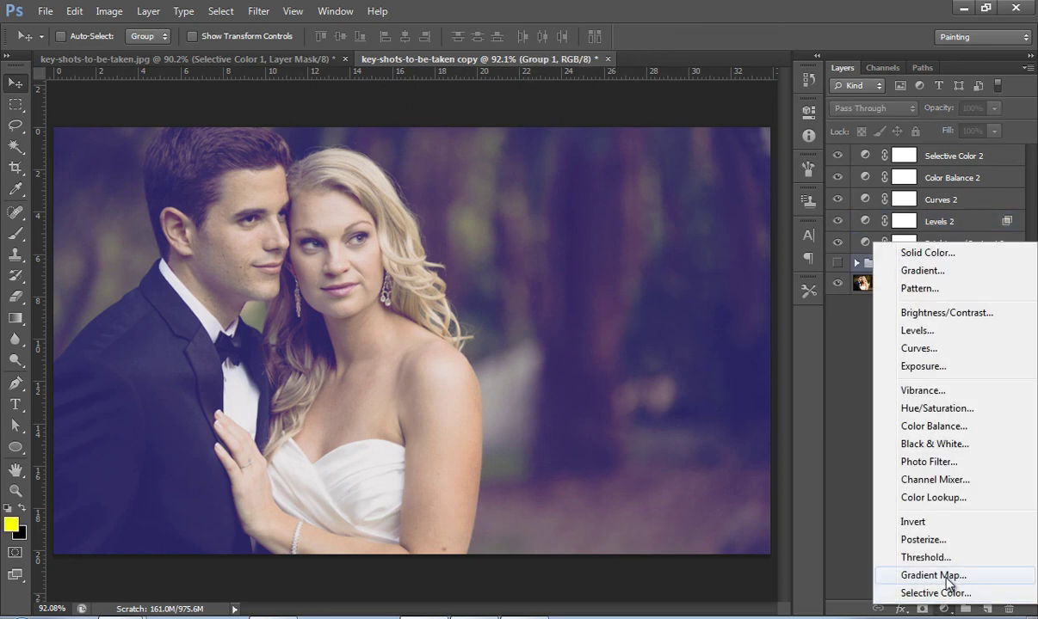
{"action": "left_click", "coordinate": [933, 576]}
{"action": "left_click", "coordinate": [687, 158]}
{"action": "left_click", "coordinate": [670, 216]}
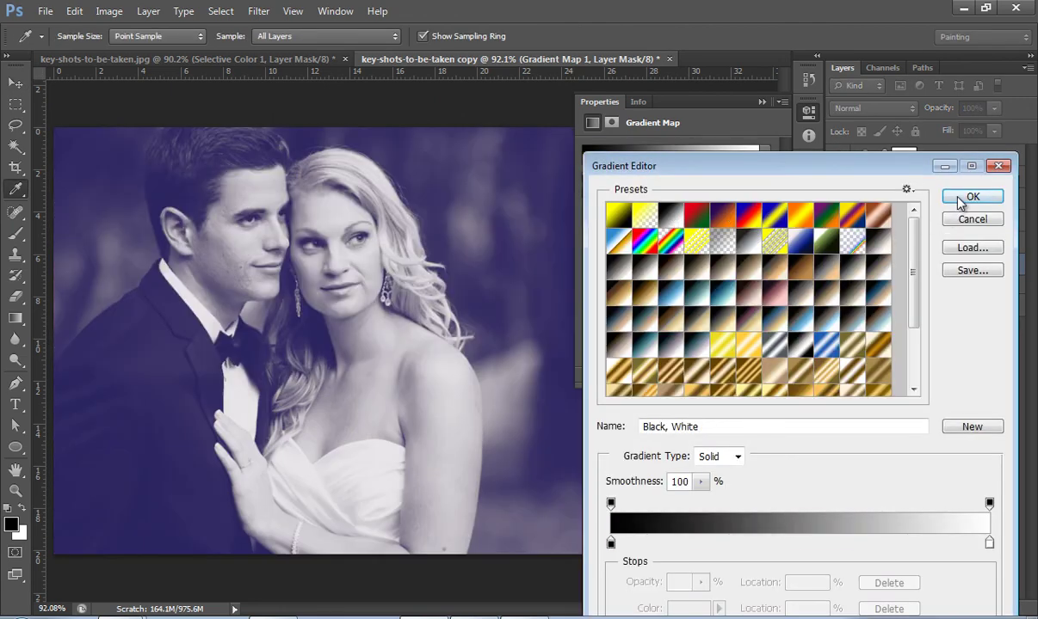
{"action": "left_click", "coordinate": [973, 197]}
{"action": "left_click", "coordinate": [761, 101]}
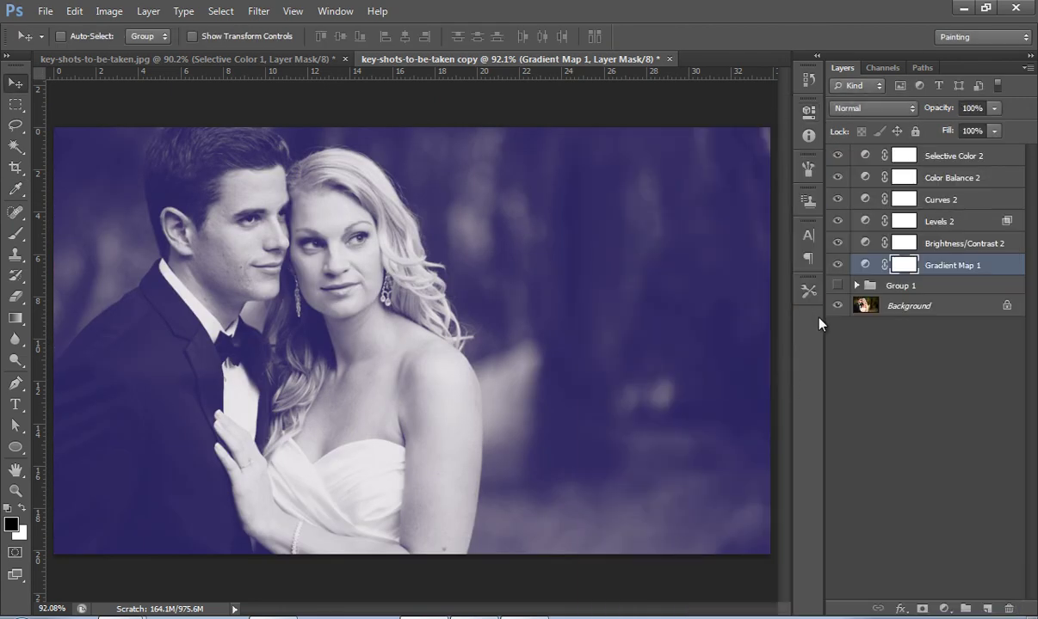
{"action": "left_click", "coordinate": [836, 266]}
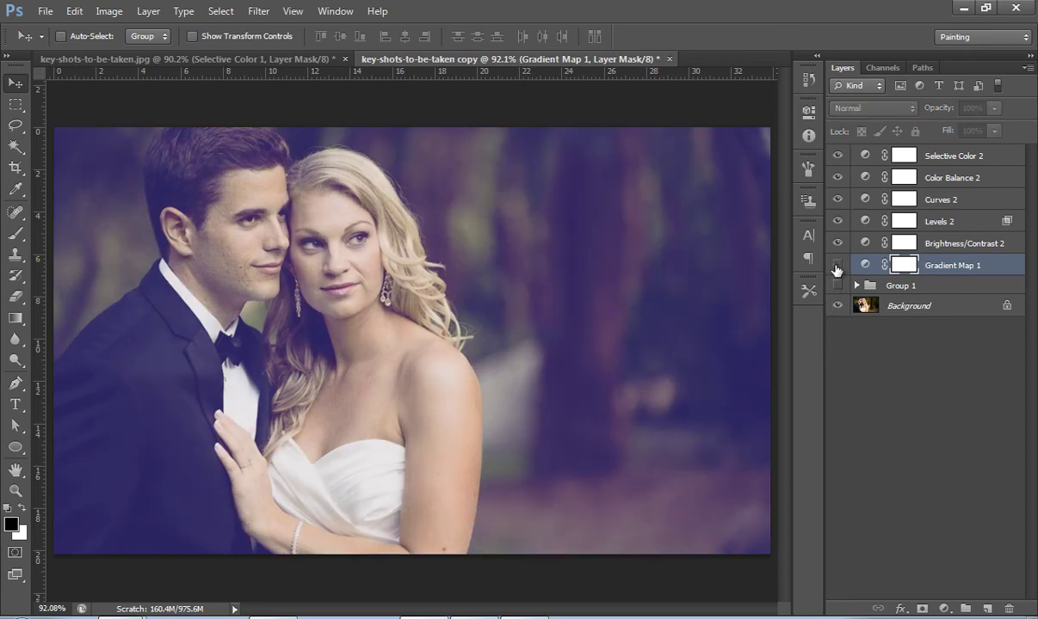
{"action": "left_click", "coordinate": [836, 266]}
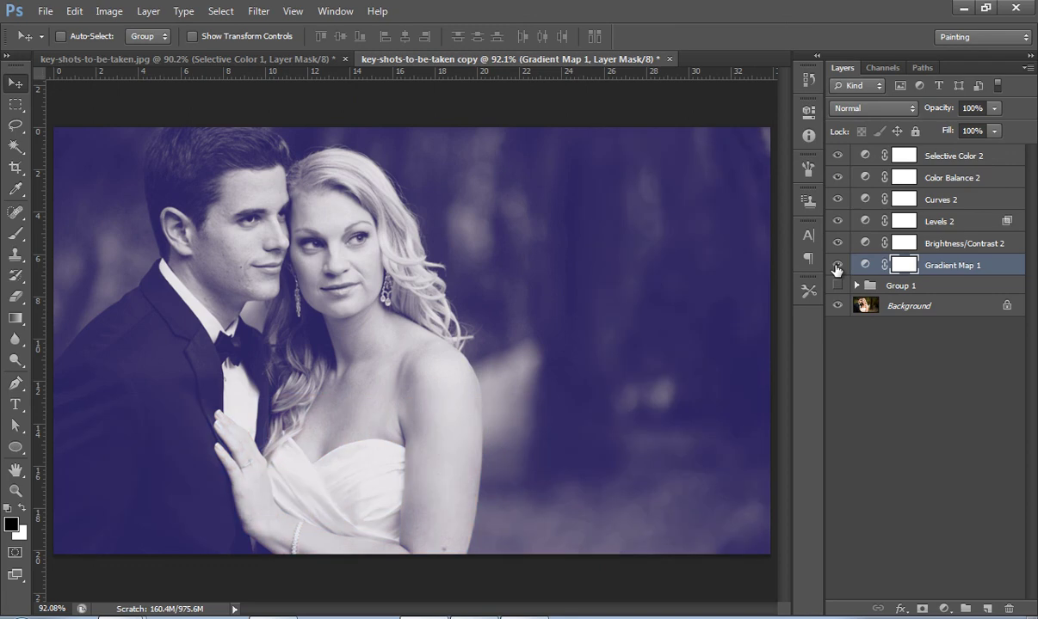